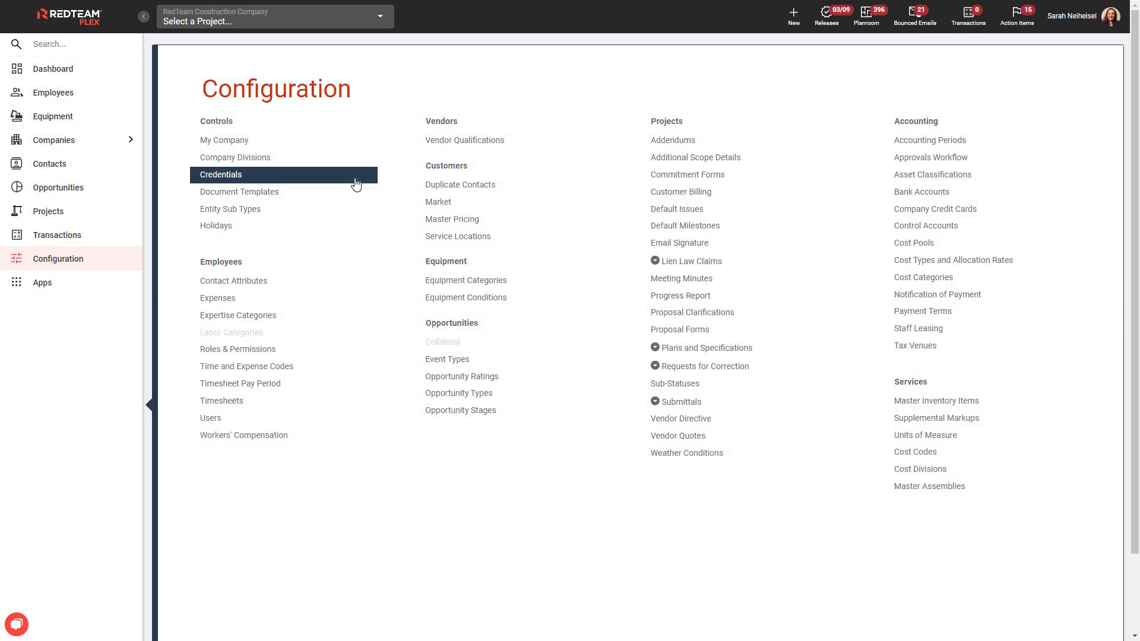
# Step: Open the credentials configuration and review the Add Credential form's type choices and description suggestions without saving
pyautogui.click(310, 181)
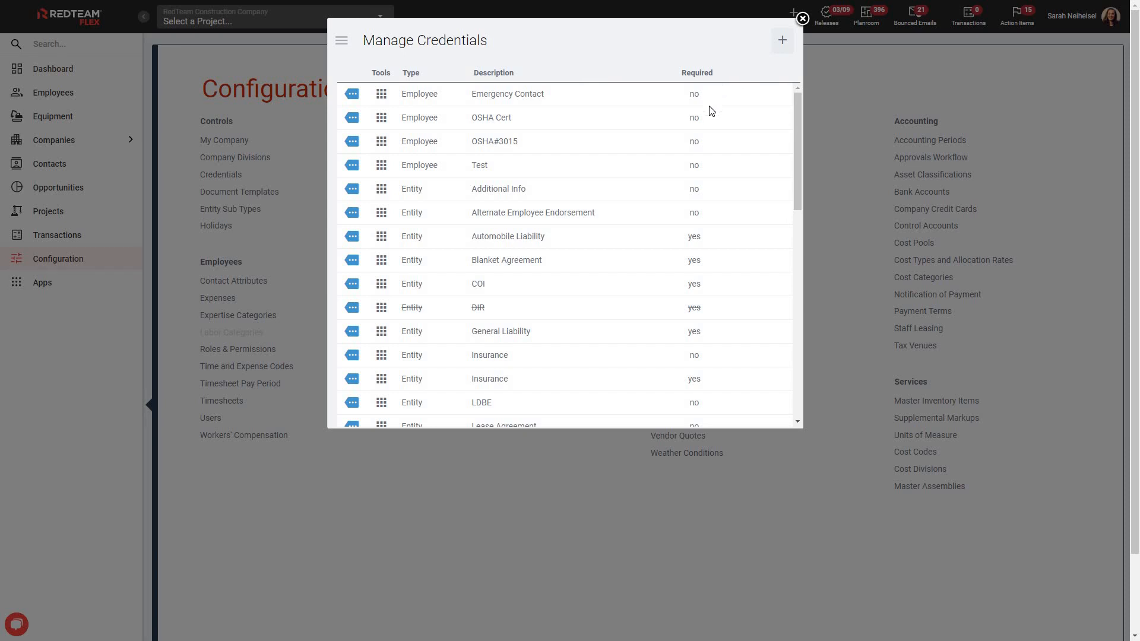
pyautogui.click(782, 43)
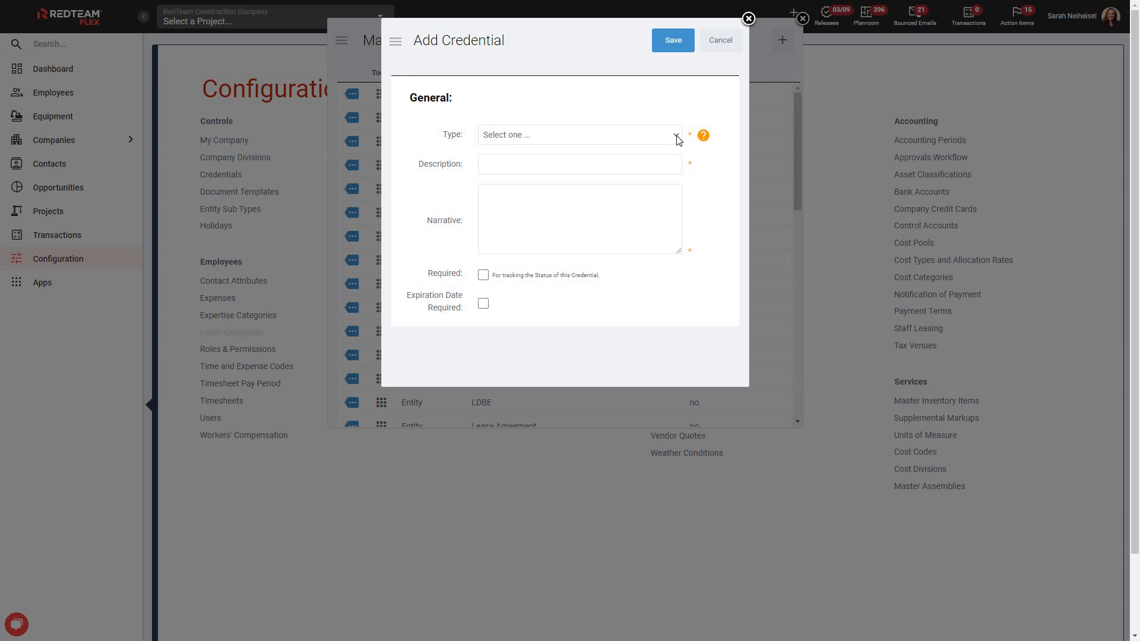
pyautogui.click(677, 138)
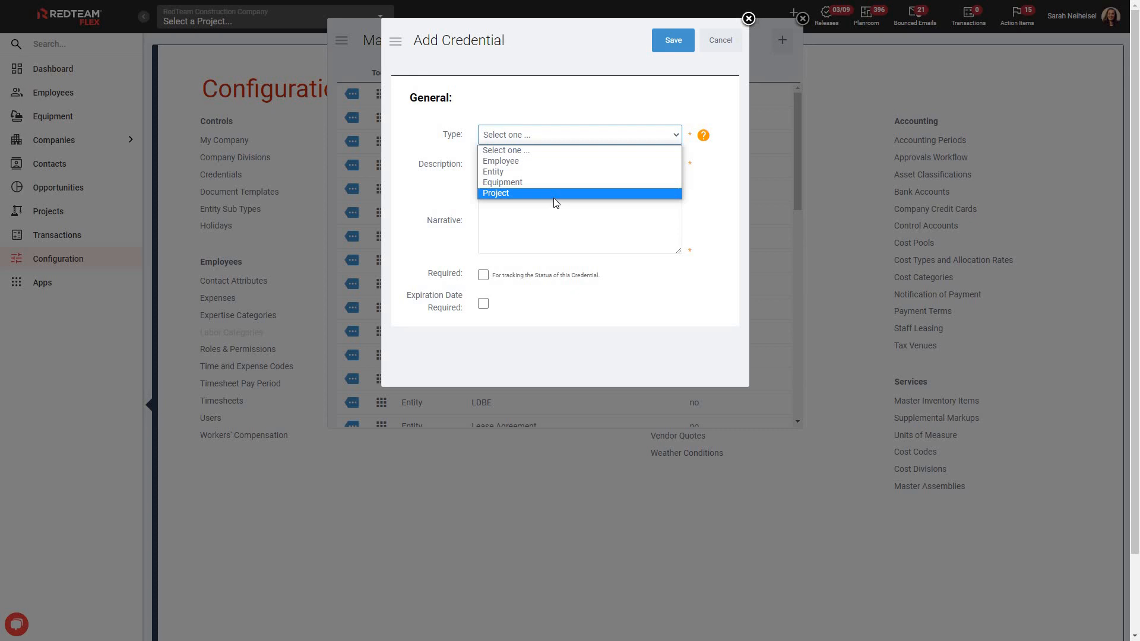
pyautogui.click(716, 180)
pyautogui.click(571, 163)
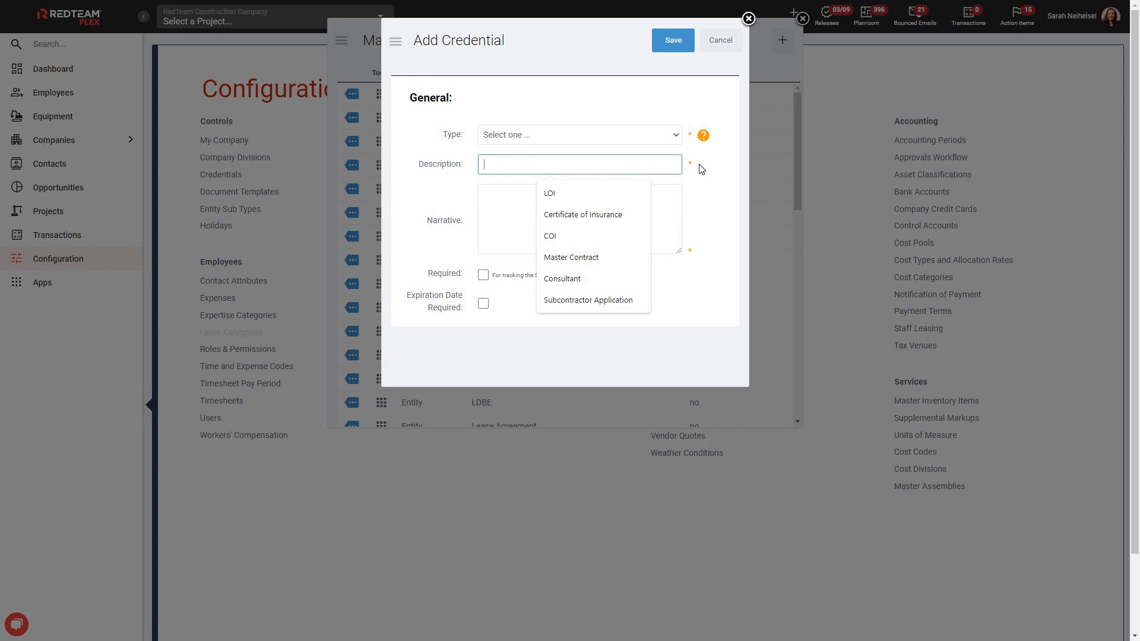
pyautogui.click(699, 197)
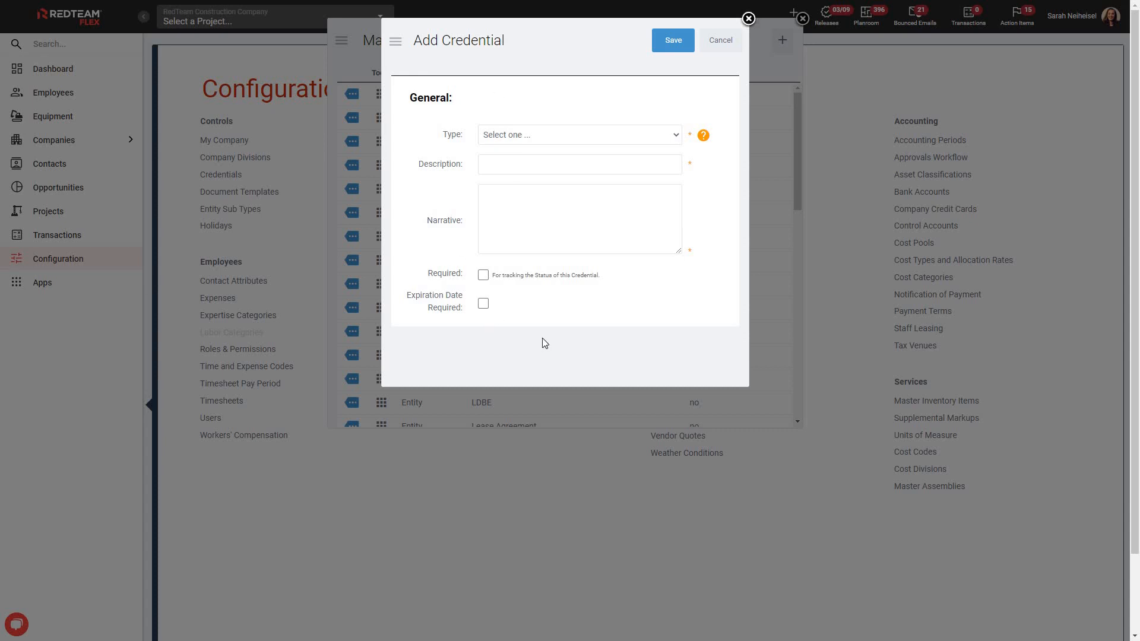
pyautogui.click(721, 42)
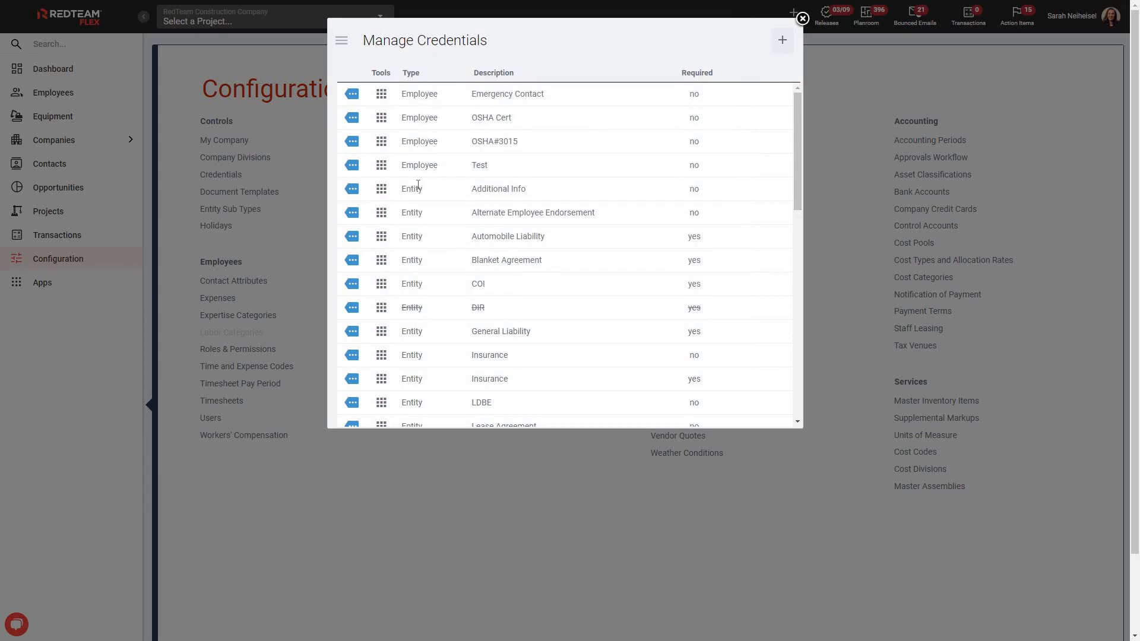
# Step: Open the Automobile Liability credential's edit settings, save them, and close the credentials manager
pyautogui.click(380, 242)
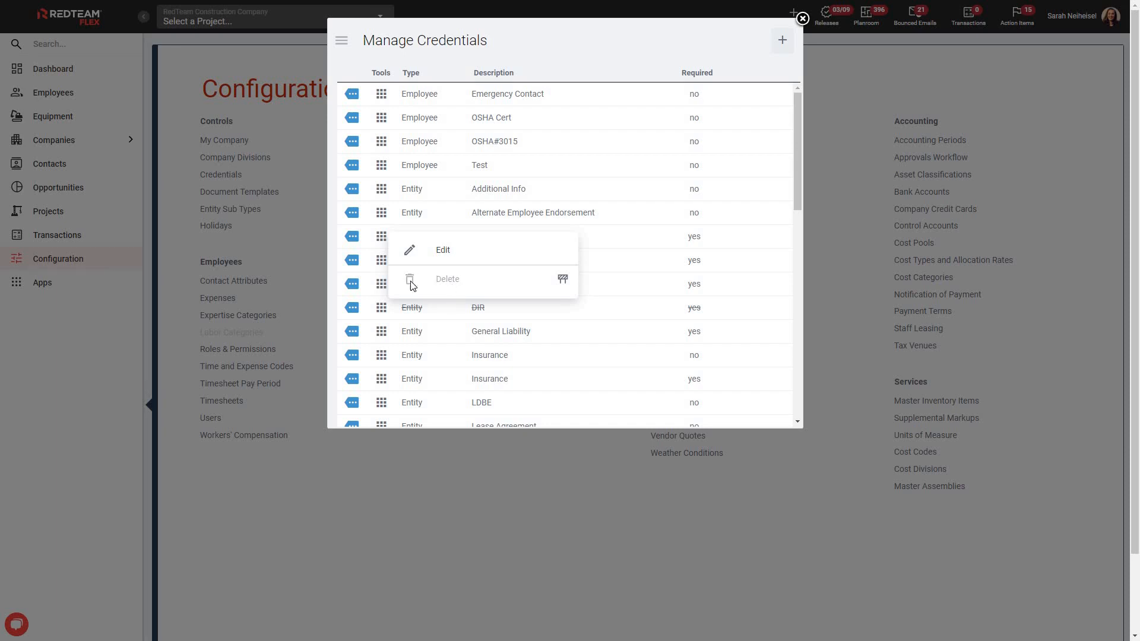
pyautogui.click(440, 251)
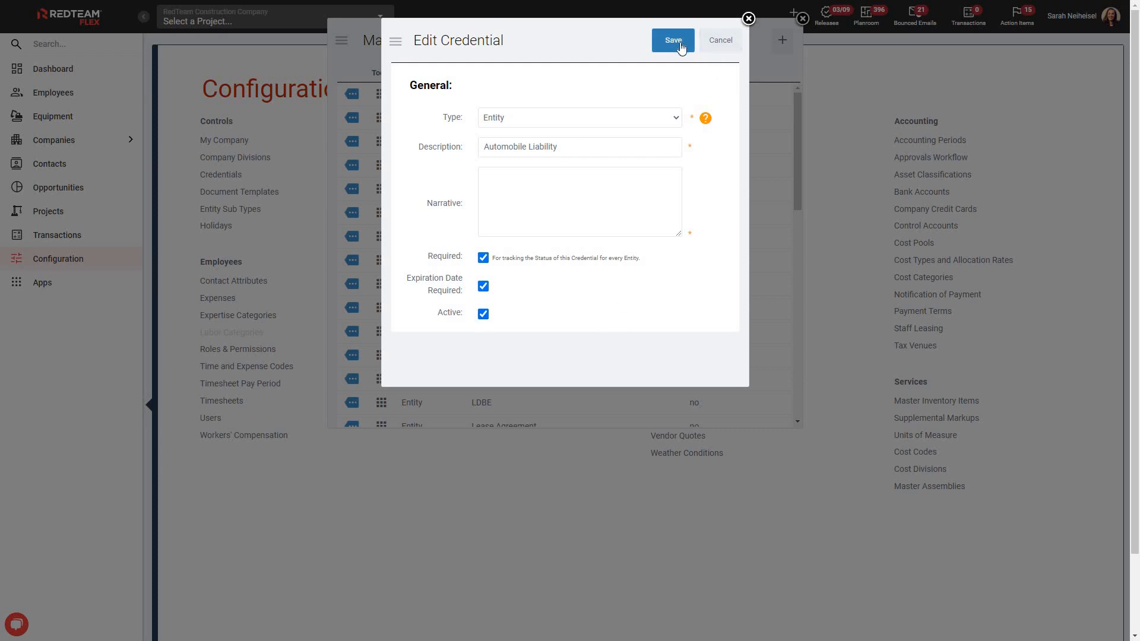
pyautogui.click(730, 48)
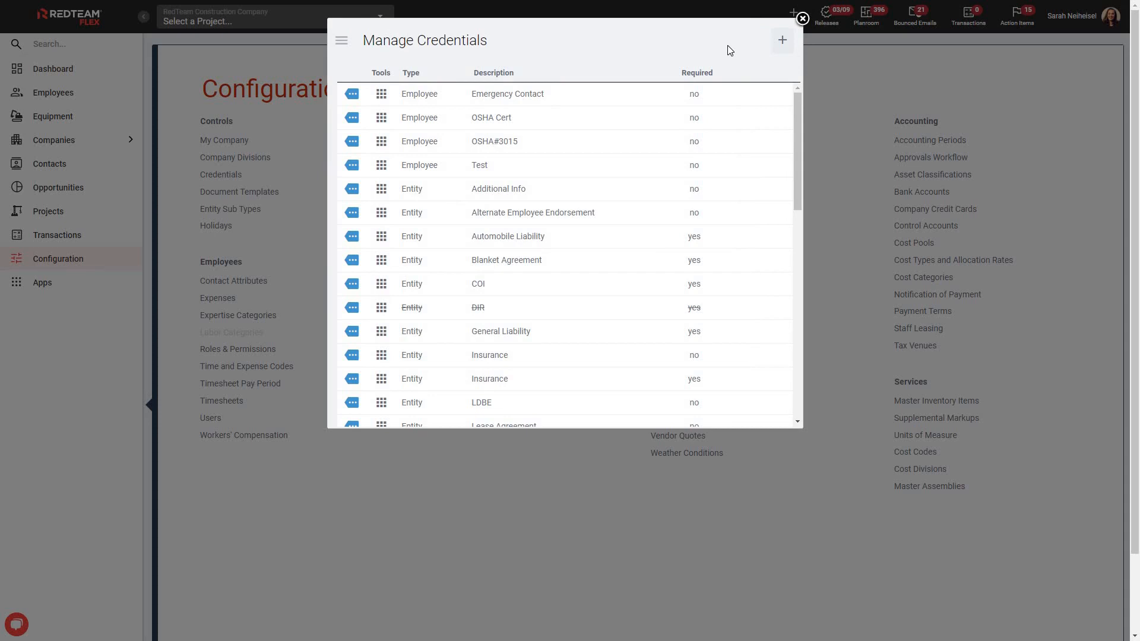
pyautogui.click(802, 19)
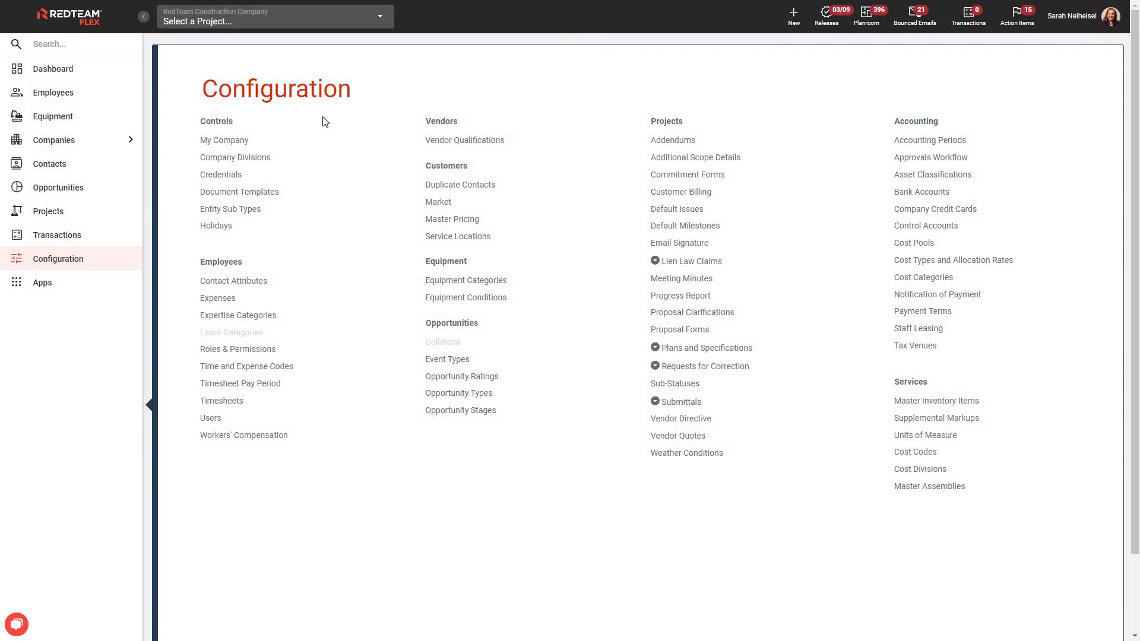
# Step: Open the first employee's profile for editing and scroll down to its Credentials section
pyautogui.click(68, 100)
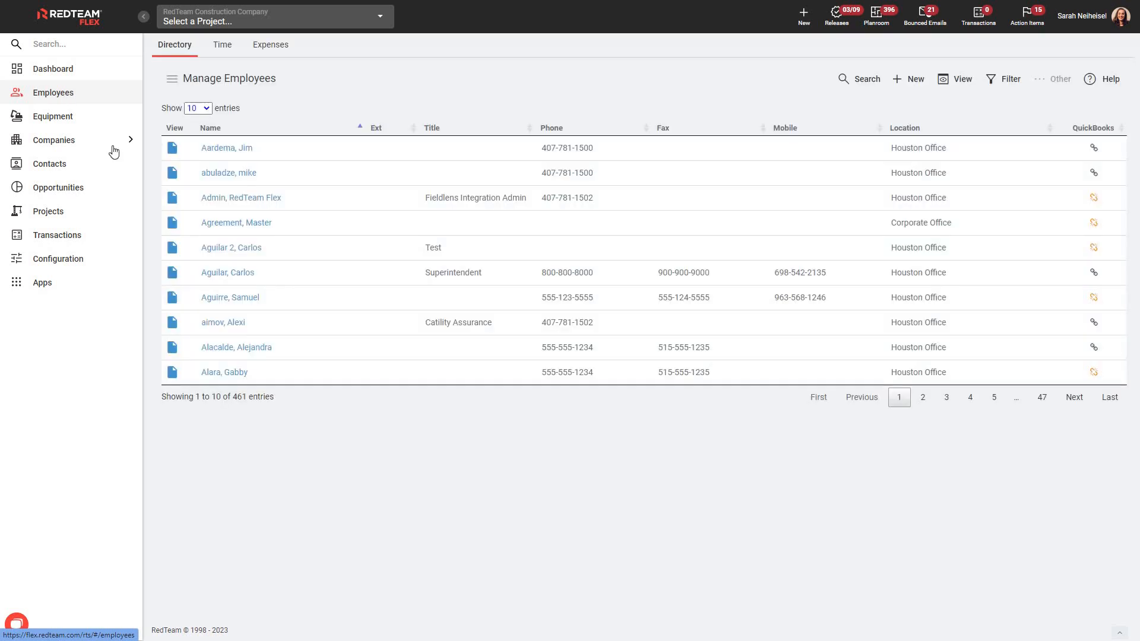
pyautogui.click(225, 150)
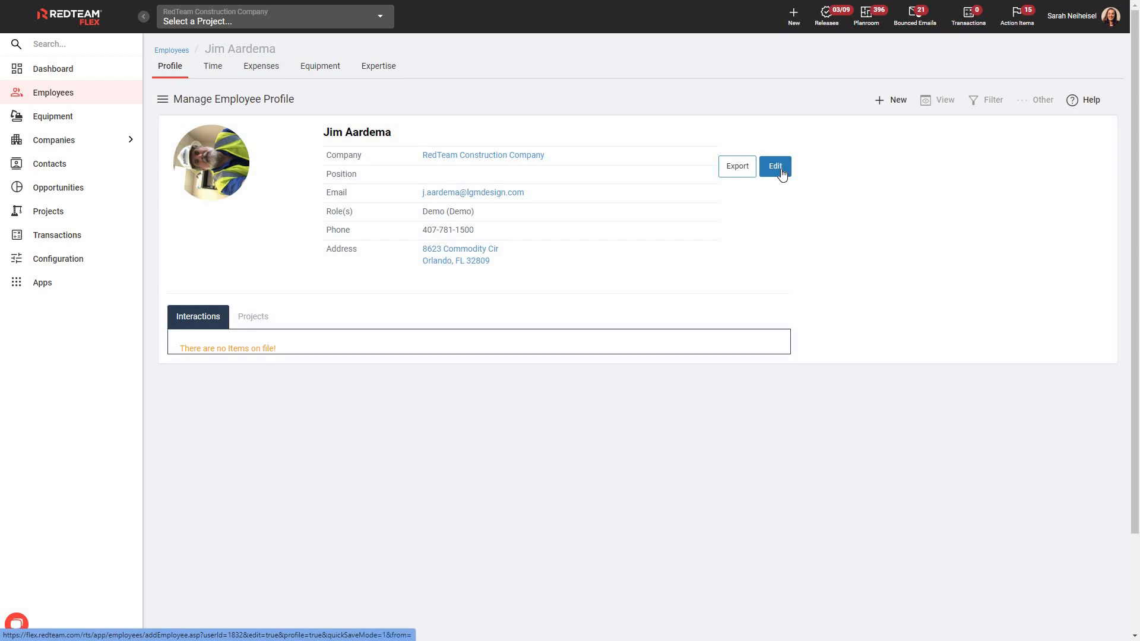
pyautogui.click(776, 166)
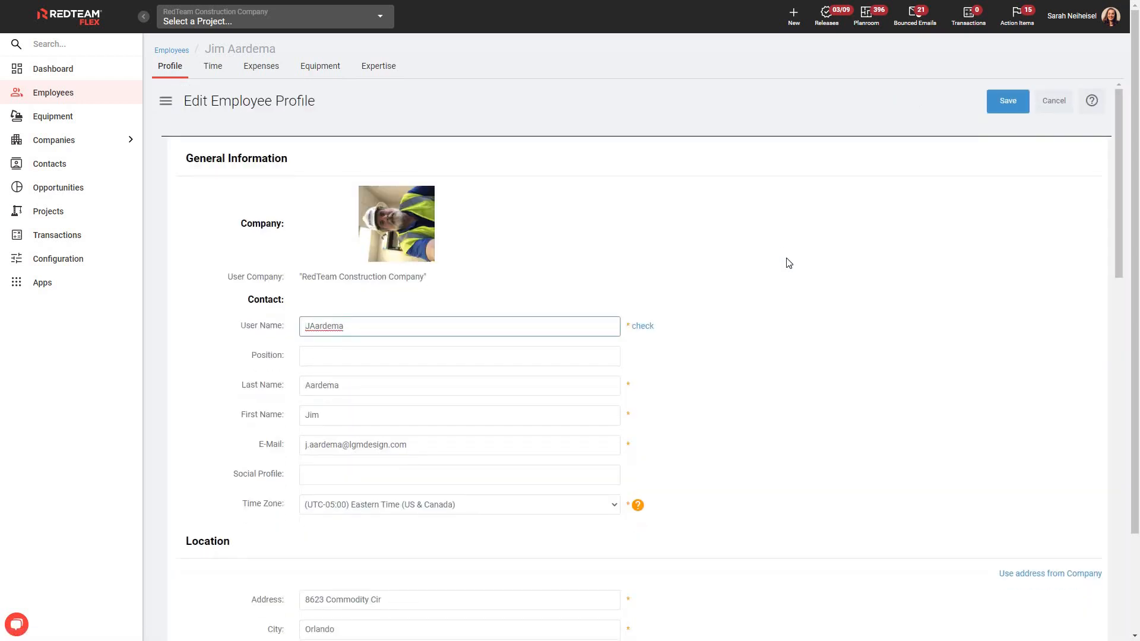
pyautogui.scroll(-20, 789, 263)
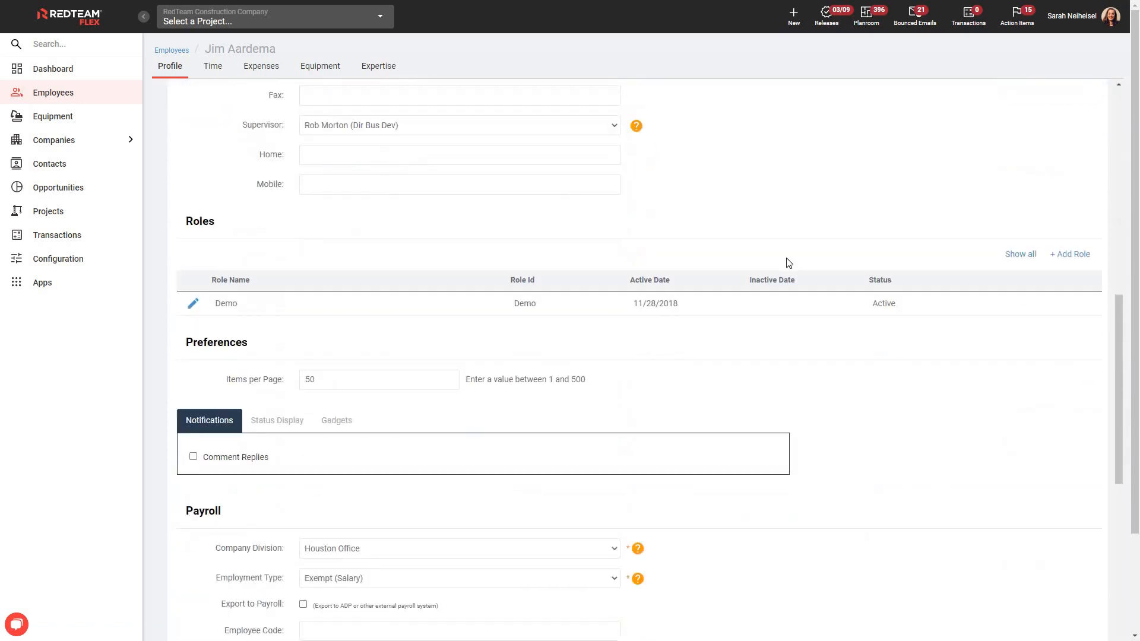
pyautogui.scroll(-8, 788, 263)
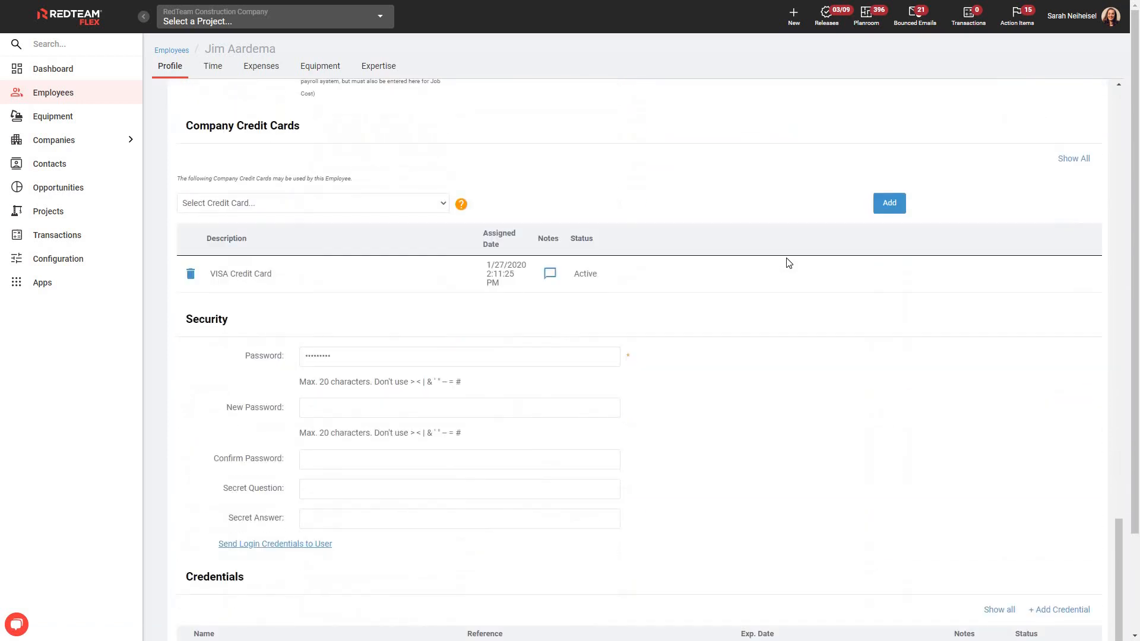
pyautogui.scroll(-3, 788, 263)
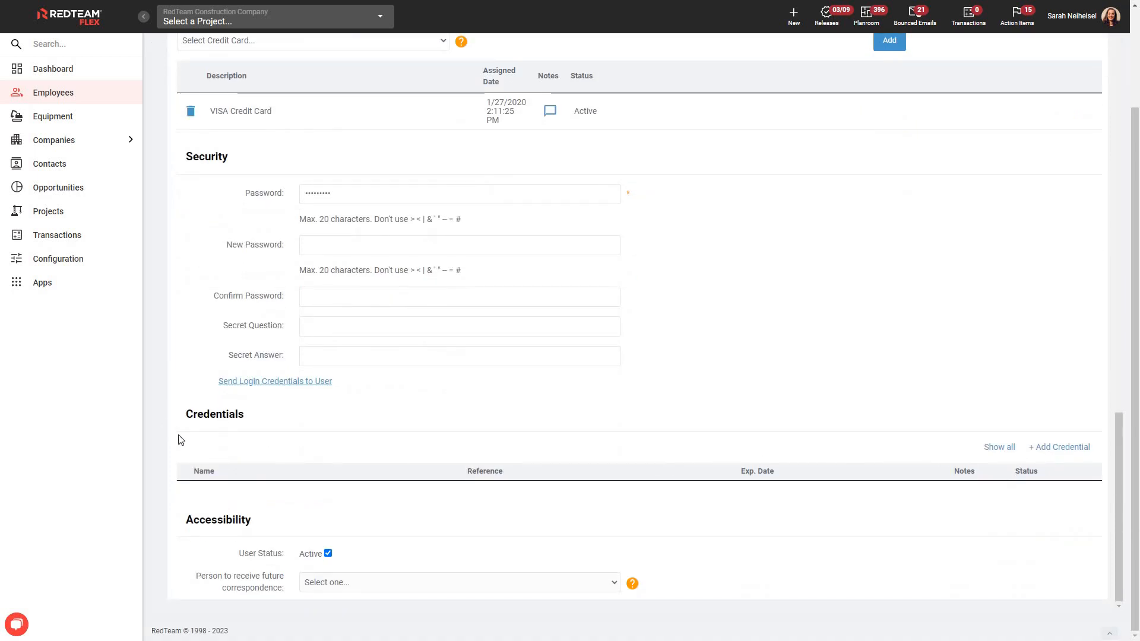
# Step: Review the credential choices in the add employee credential form, close it, and cancel the profile edit
pyautogui.click(1058, 455)
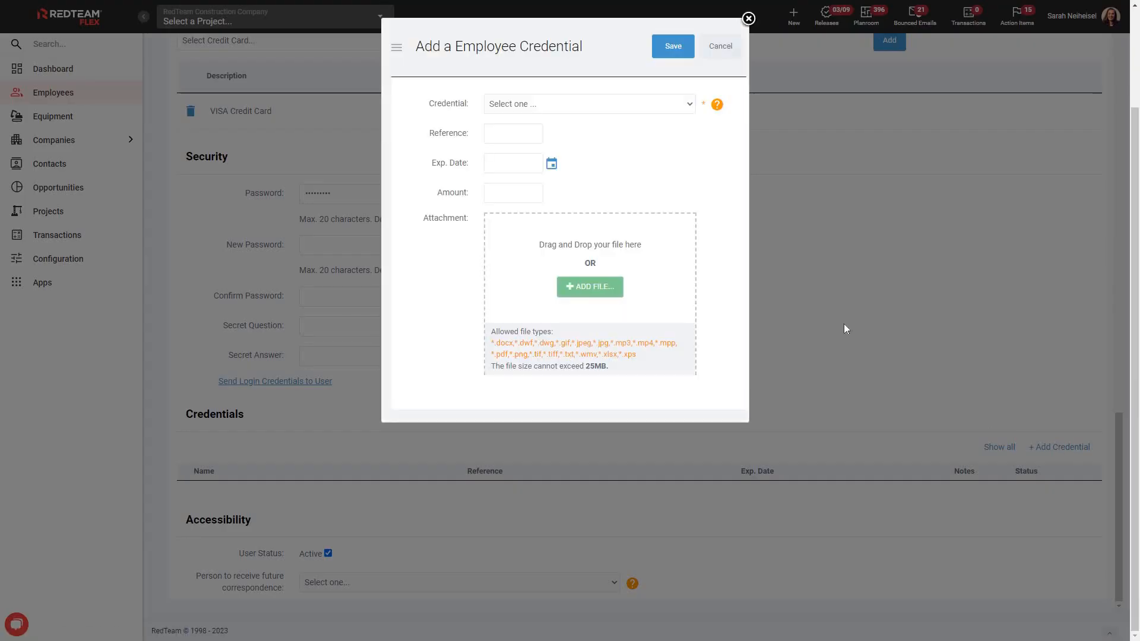
pyautogui.click(689, 106)
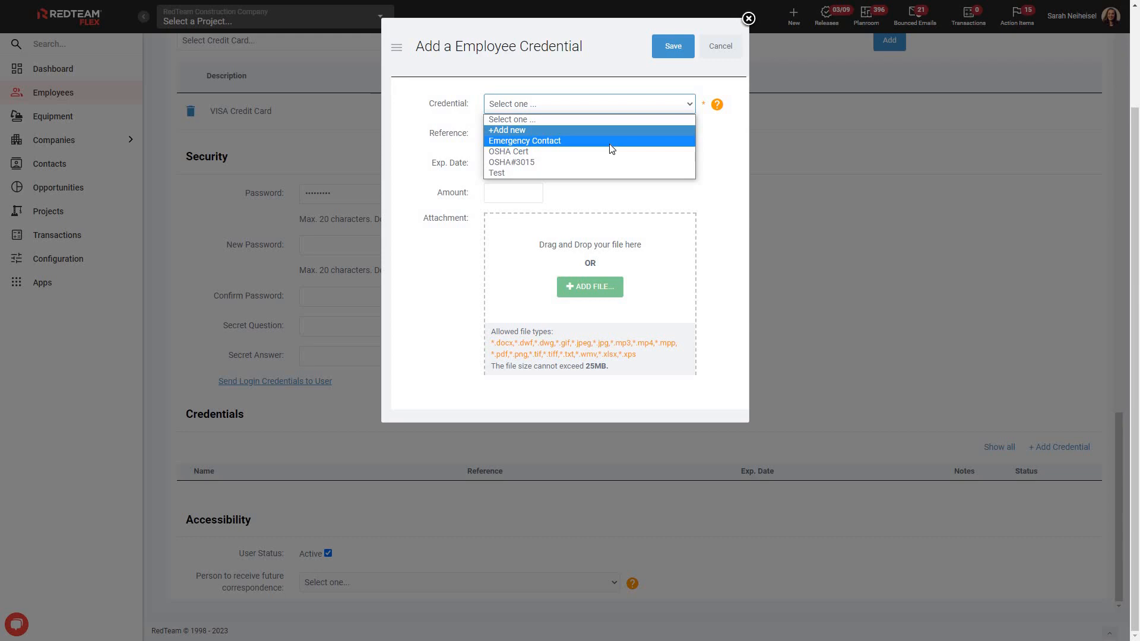
pyautogui.click(712, 141)
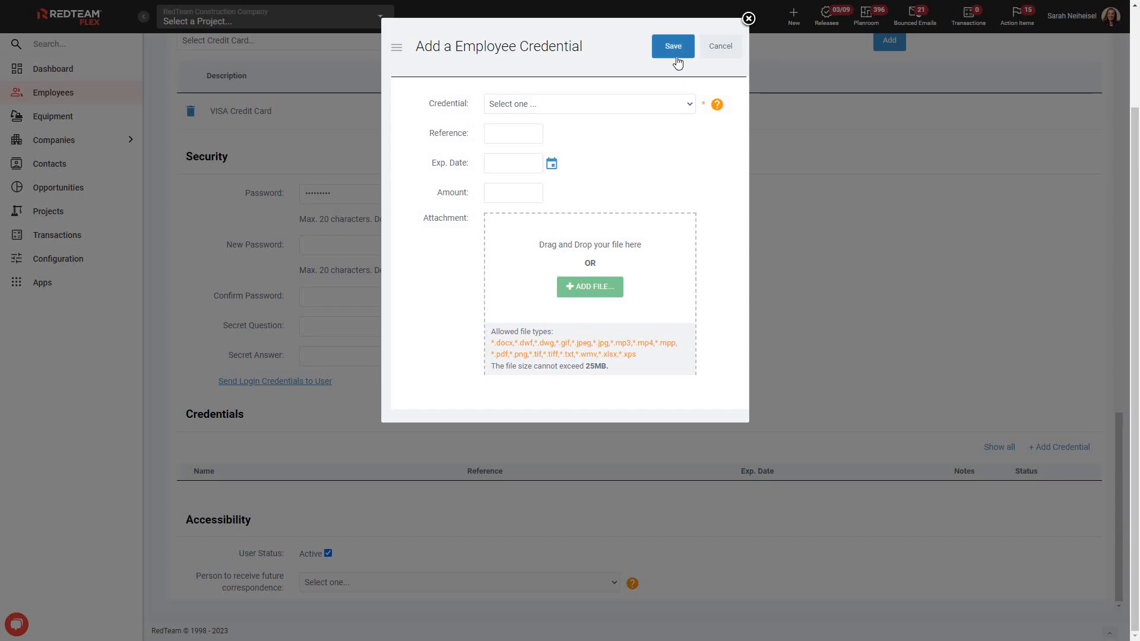
pyautogui.click(748, 18)
pyautogui.scroll(20, 856, 324)
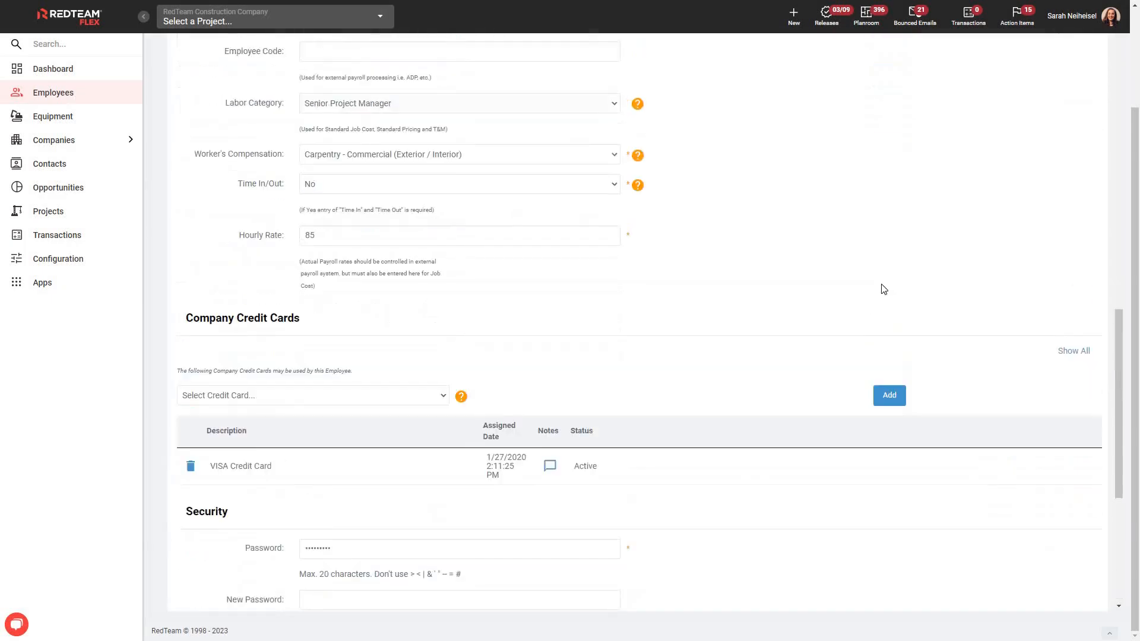
pyautogui.scroll(2, 968, 190)
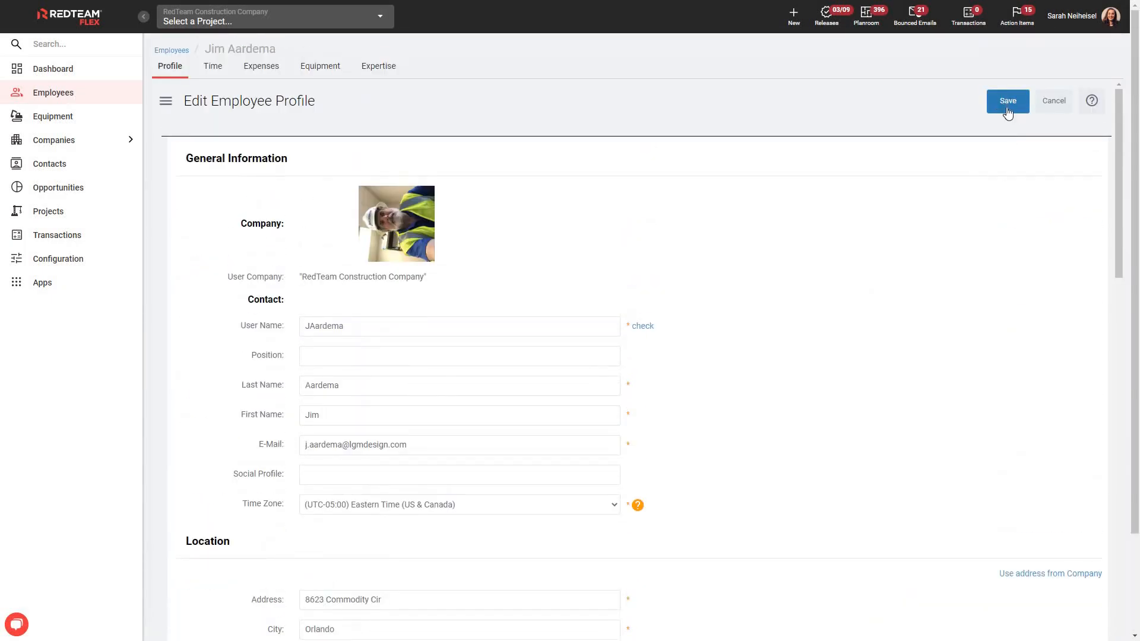
pyautogui.click(1053, 108)
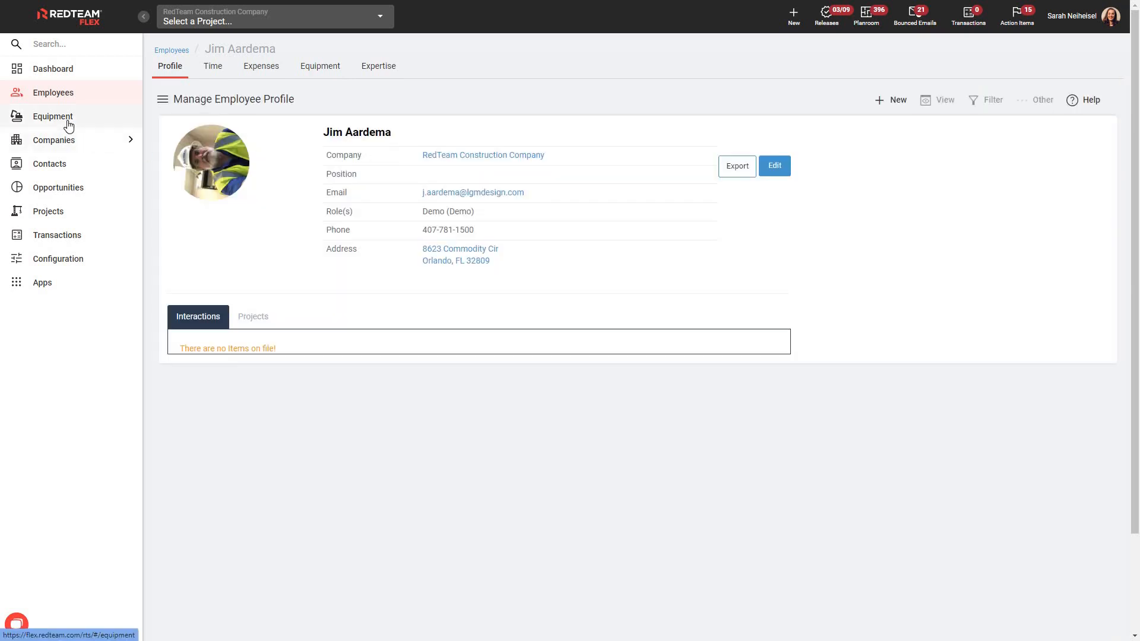
# Step: Open the Yamaha 51-4000 Generator equipment profile and view its Credentials tab
pyautogui.click(69, 123)
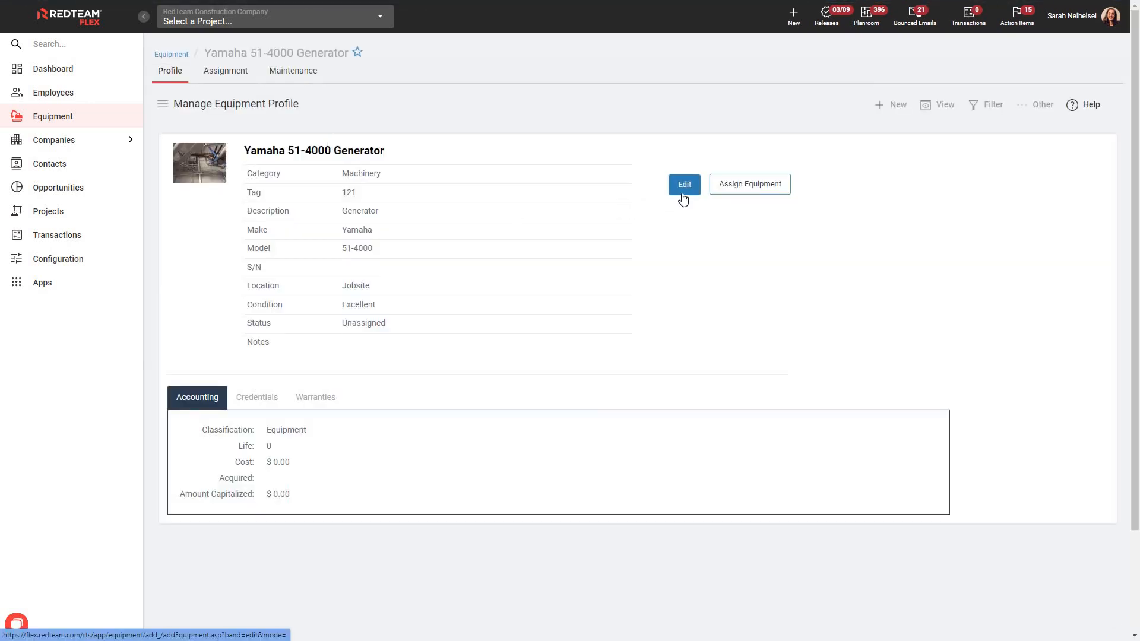
pyautogui.click(259, 402)
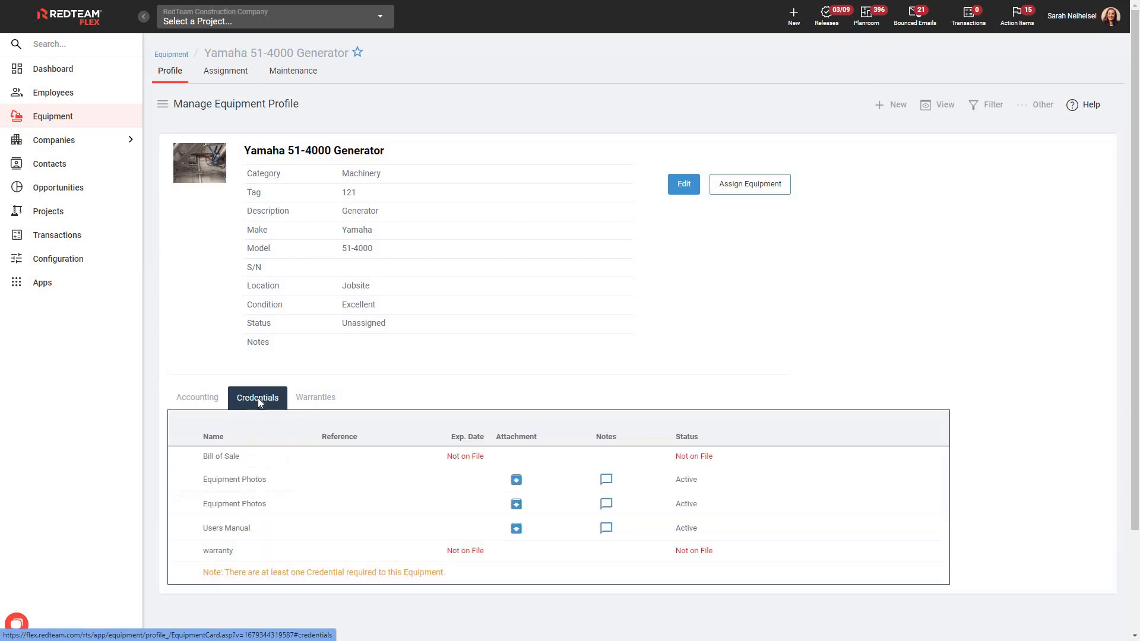
# Step: Edit the generator, view the Edit and Renew options for an Equipment Photos credential, and save the equipment
pyautogui.click(689, 187)
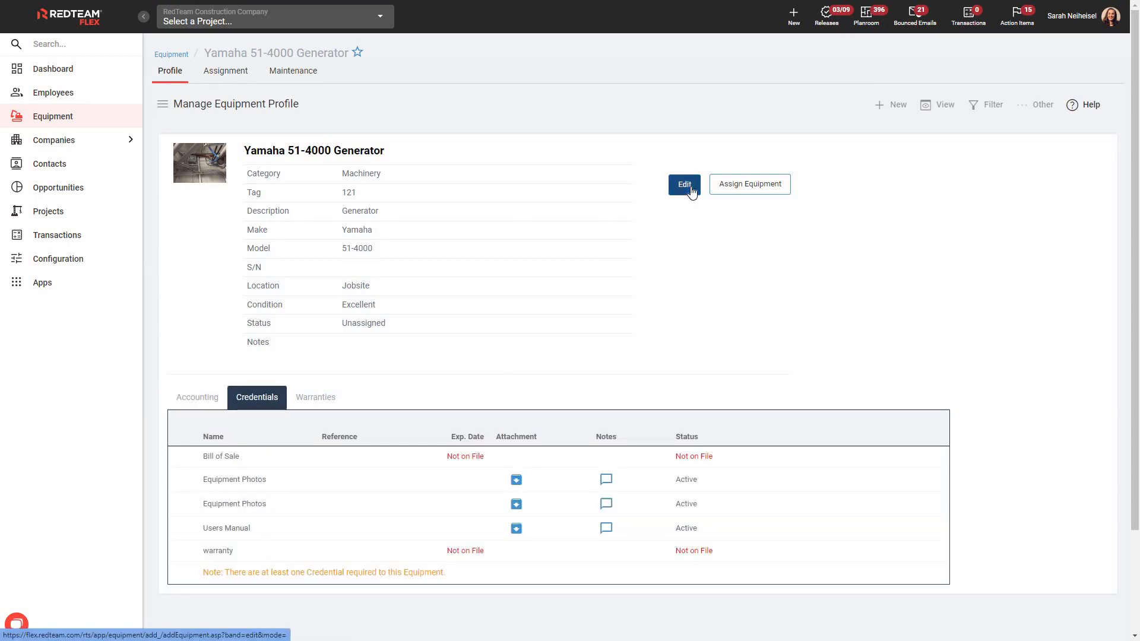
pyautogui.scroll(-8, 680, 387)
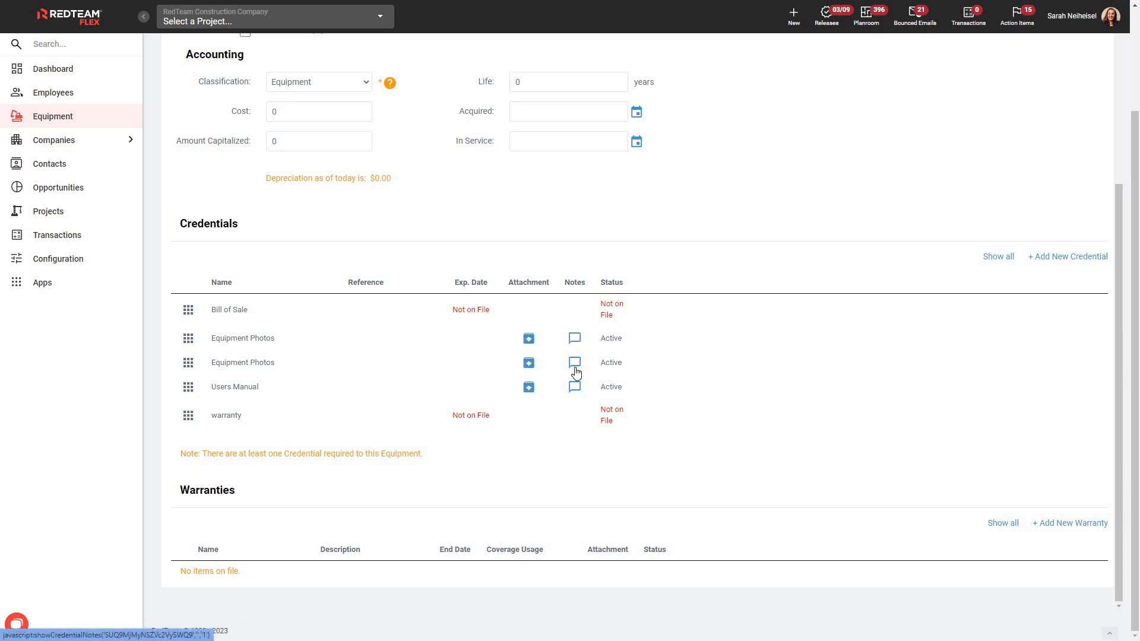
pyautogui.click(189, 342)
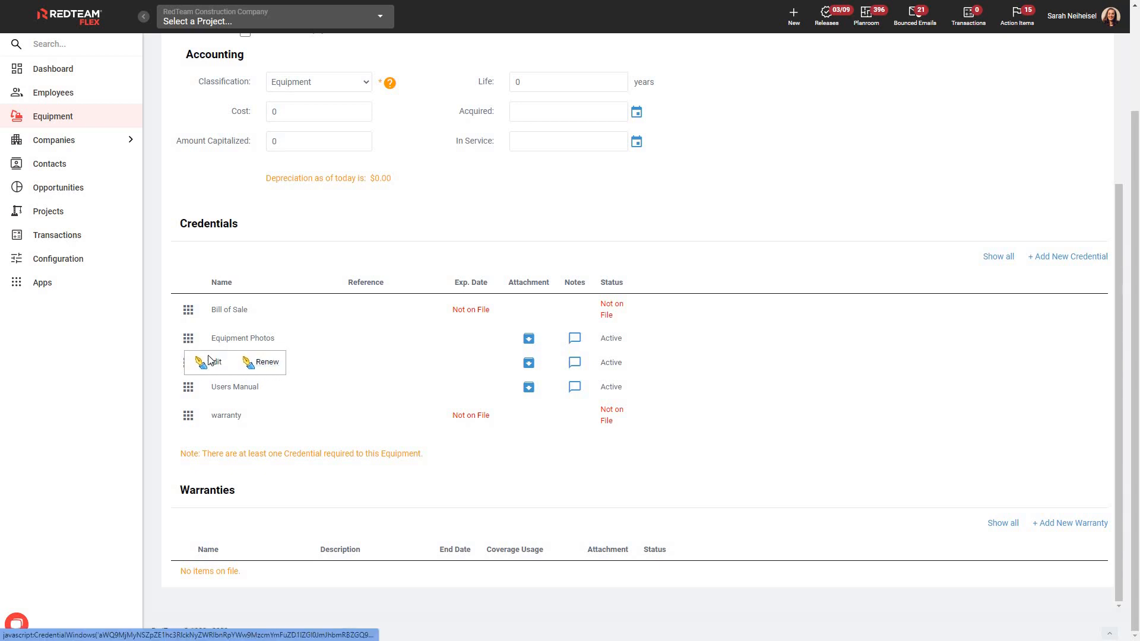
pyautogui.click(178, 342)
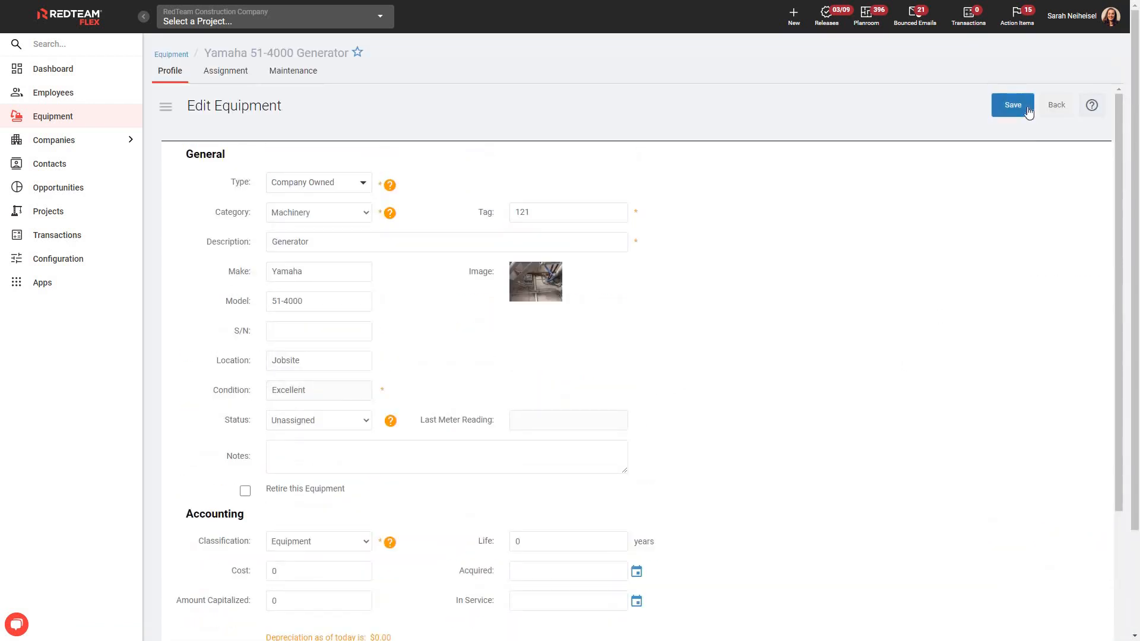
pyautogui.click(1013, 115)
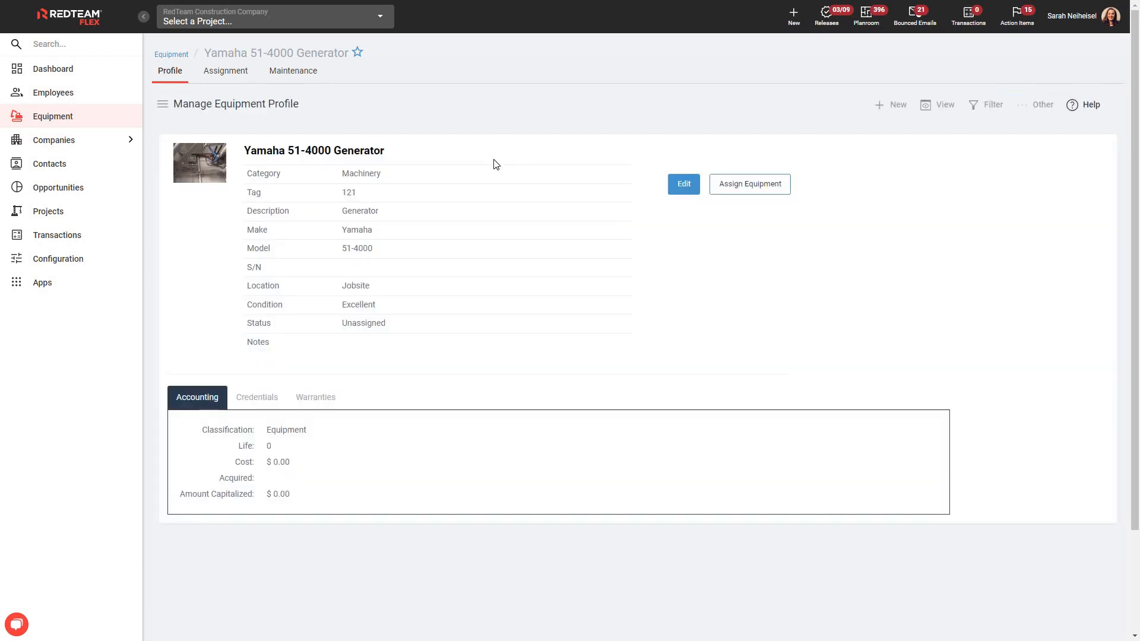
# Step: Open the 100% Reliable Plumbing vendor profile and view its Credentials tab
pyautogui.click(130, 144)
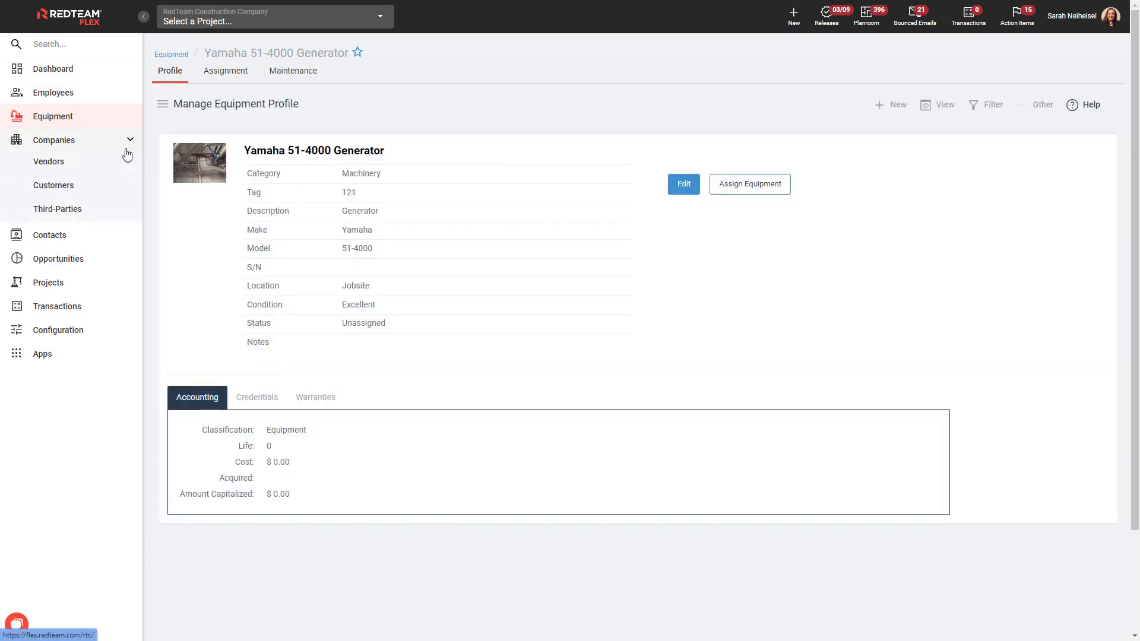
pyautogui.click(60, 173)
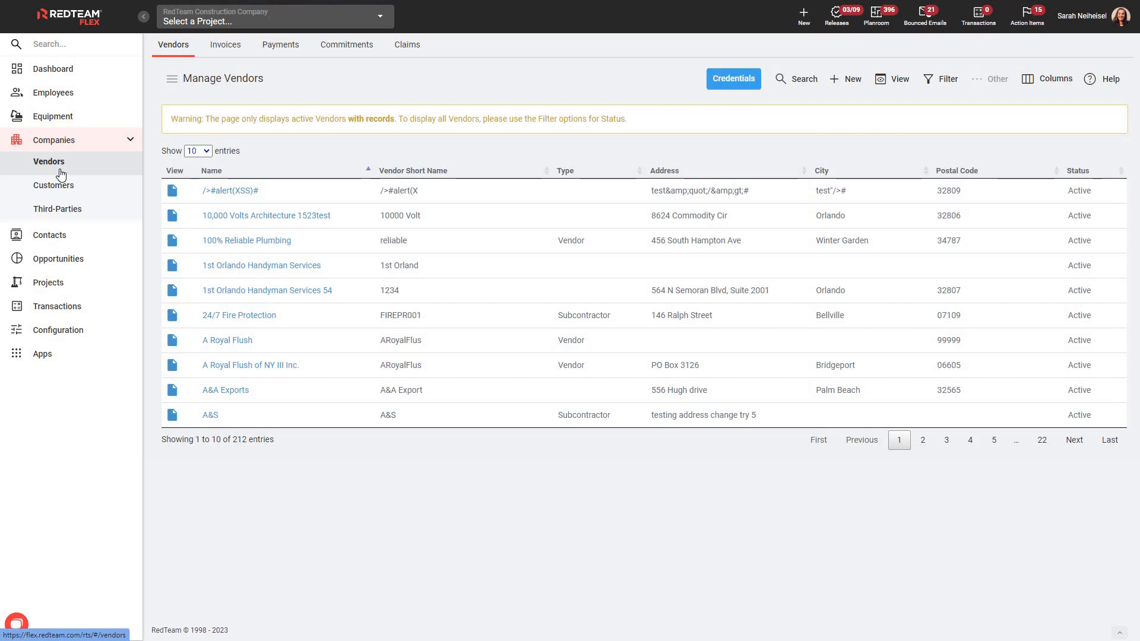
pyautogui.click(272, 241)
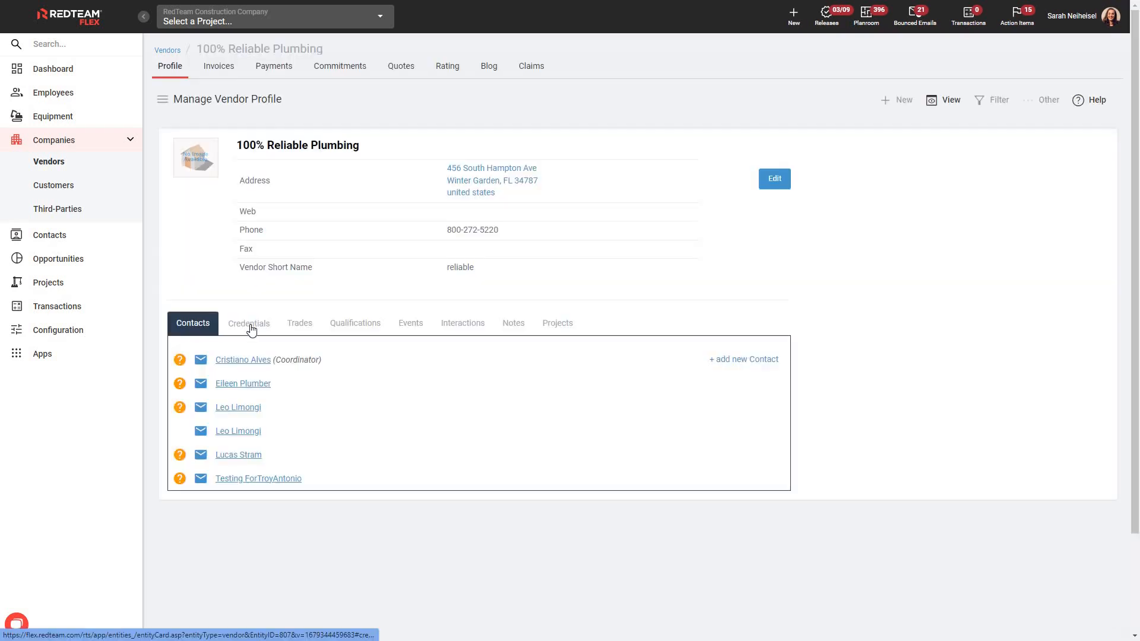
pyautogui.click(250, 323)
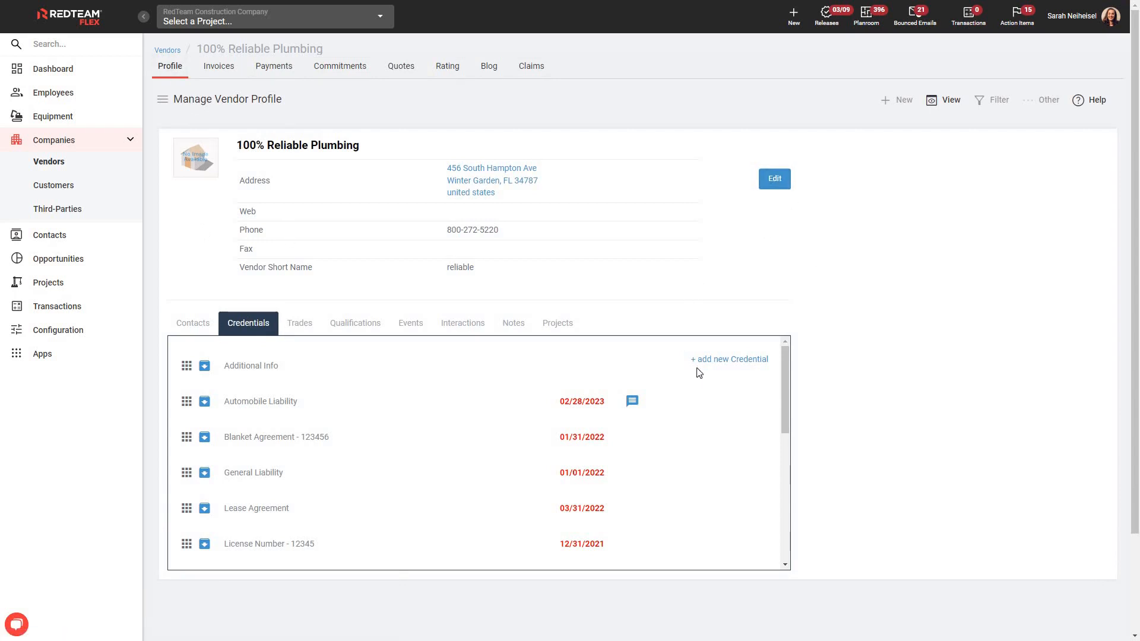
# Step: Open the add vendor credential form, review the credential type choices, and close the form without saving
pyautogui.click(747, 361)
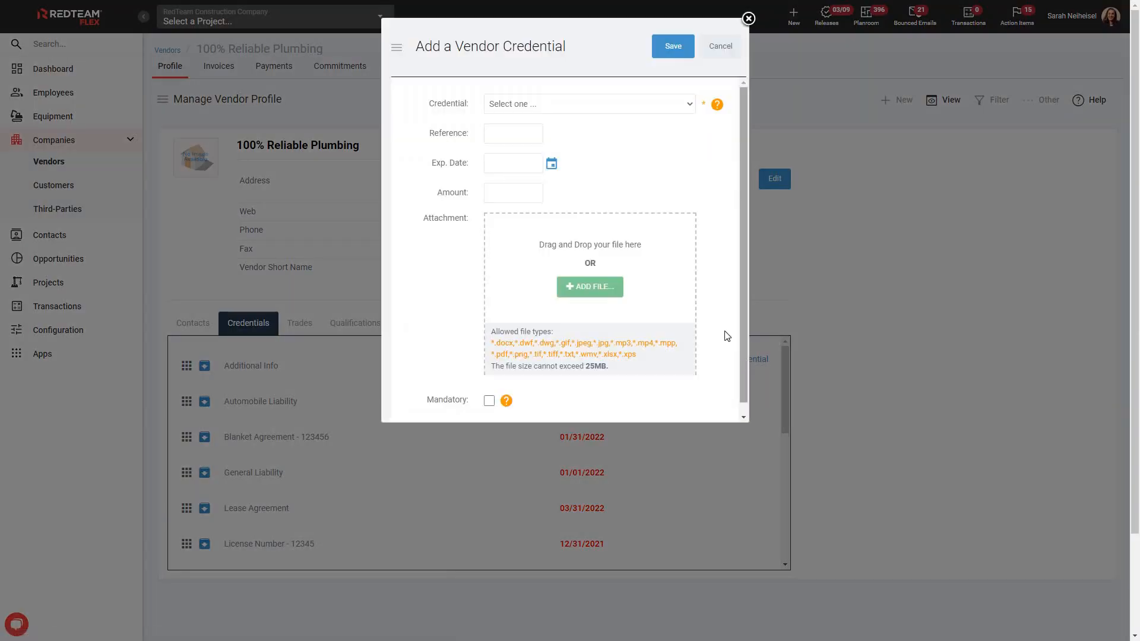
pyautogui.click(689, 109)
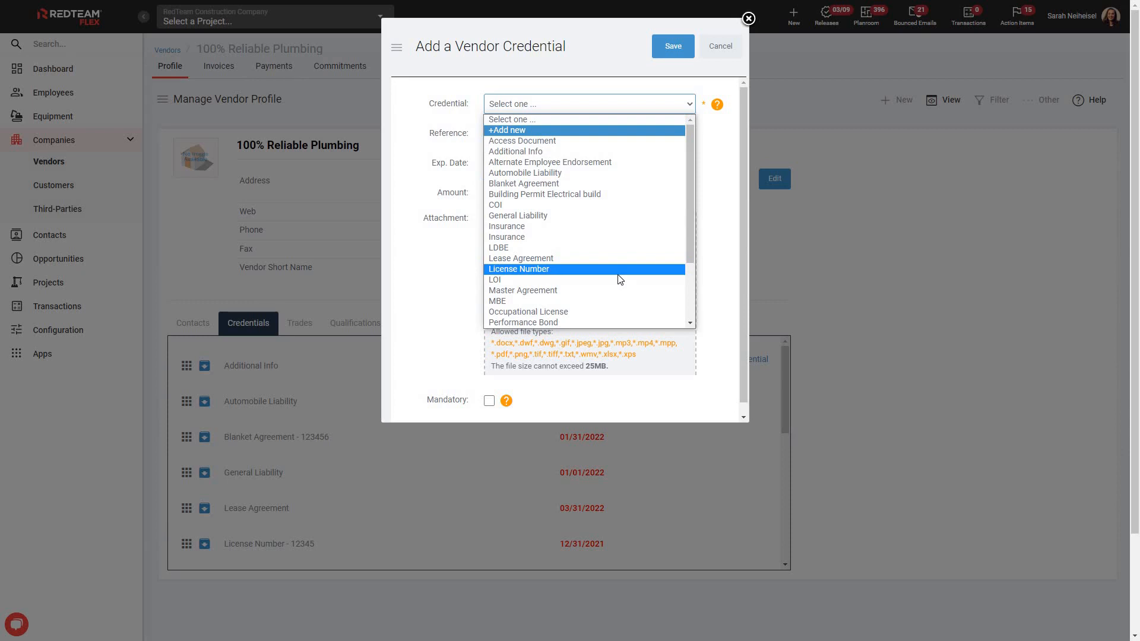
pyautogui.click(717, 240)
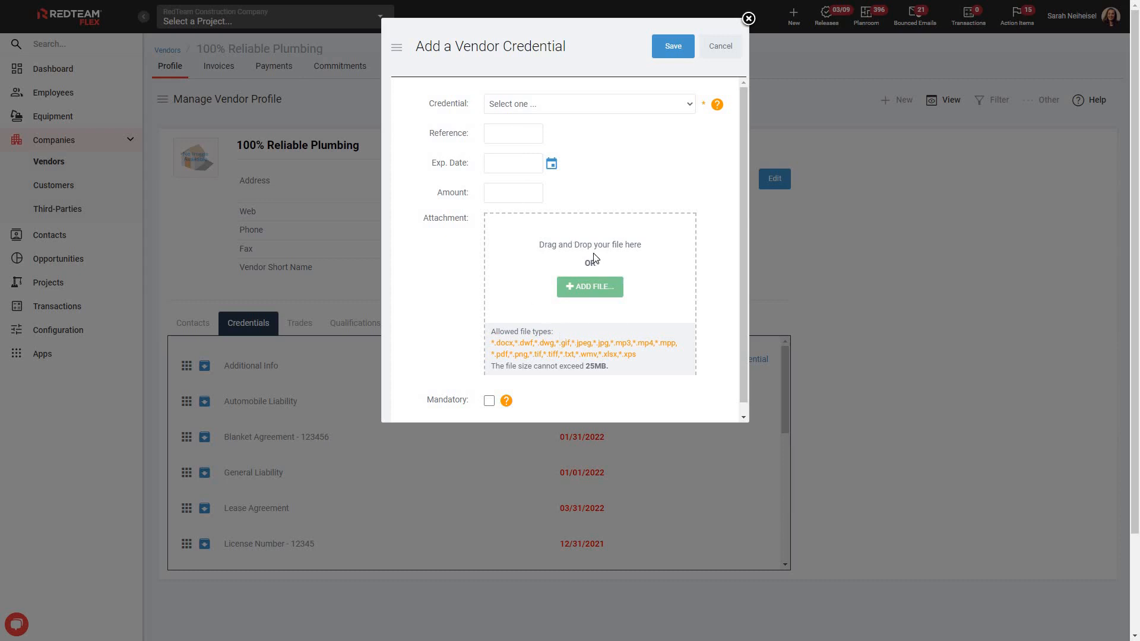
pyautogui.moveTo(505, 400)
pyautogui.click(748, 19)
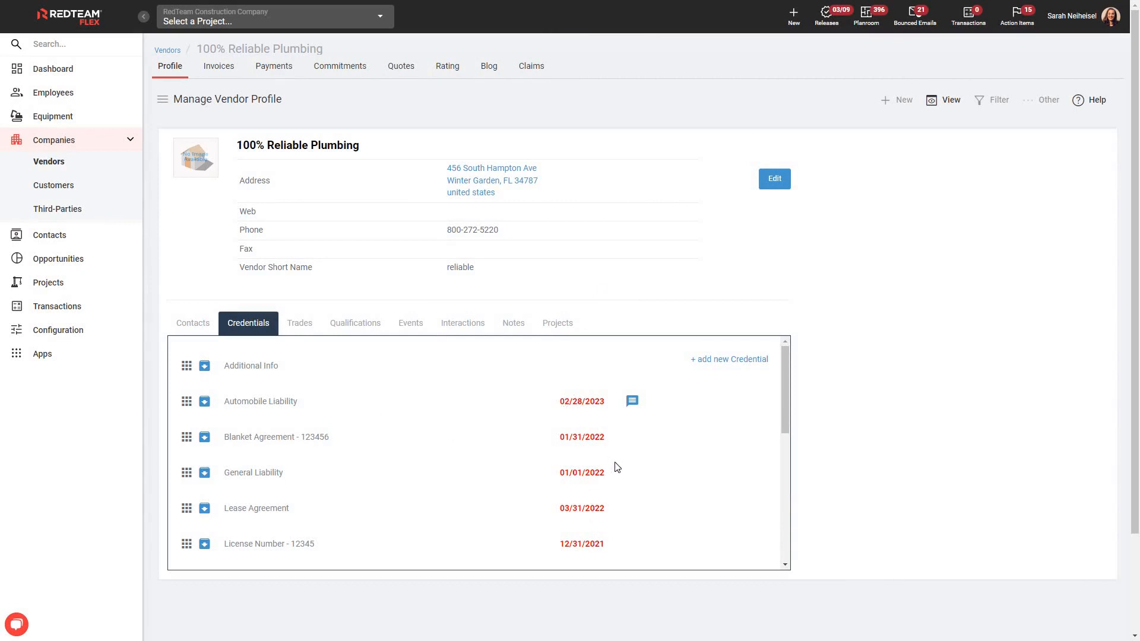
# Step: Scroll through the vendor's full list of credentials and their expiration dates
pyautogui.scroll(-8, 634, 480)
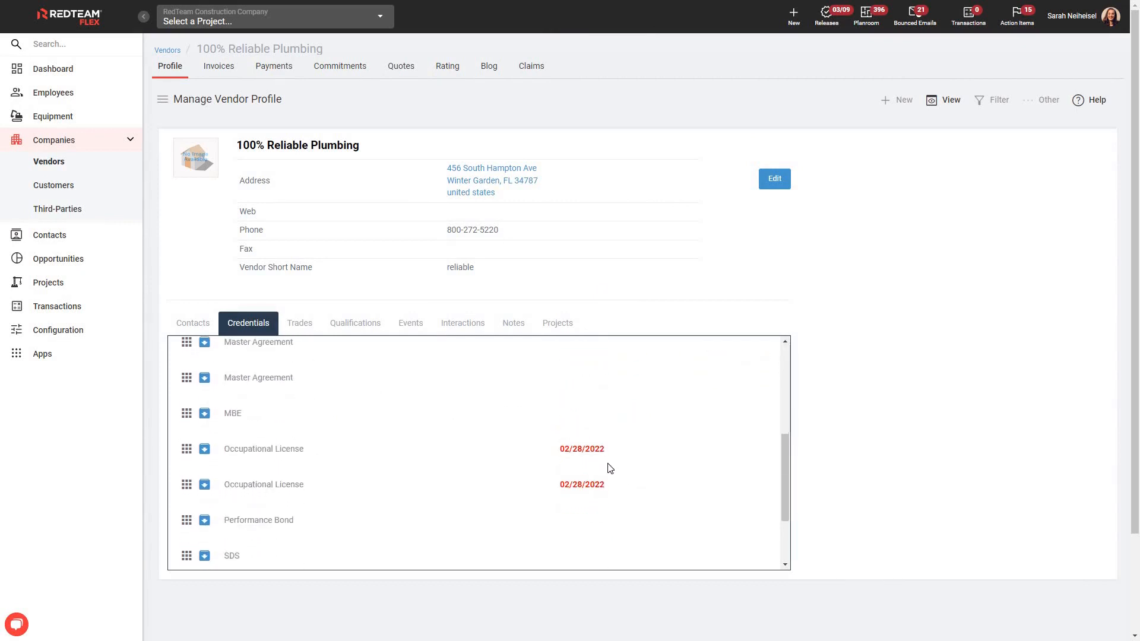
pyautogui.scroll(-2, 594, 514)
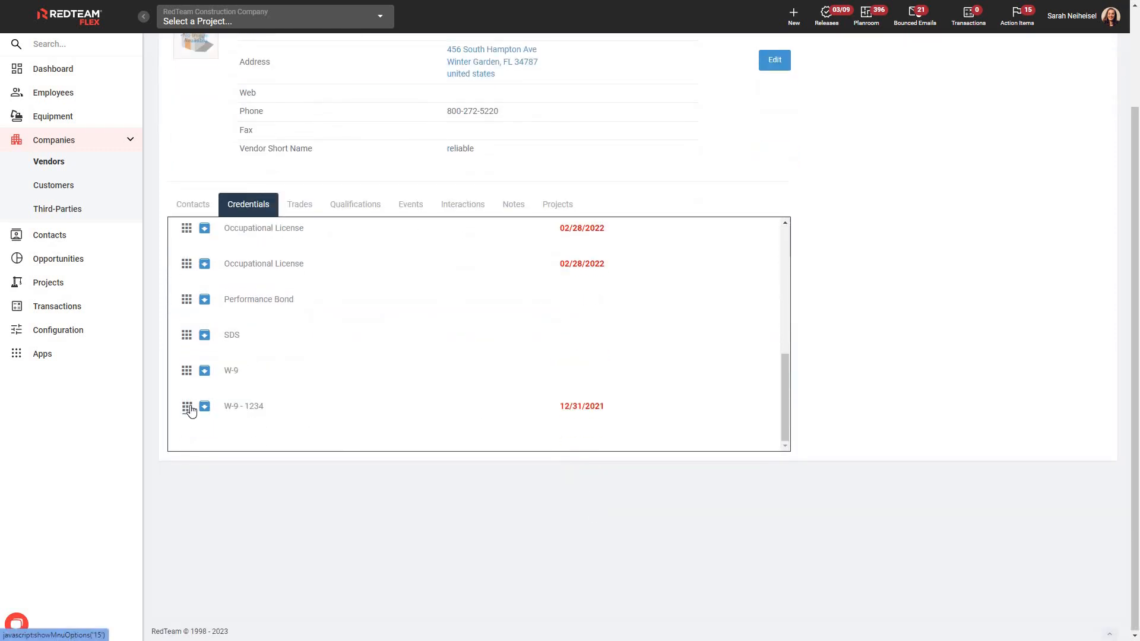
pyautogui.moveTo(190, 410)
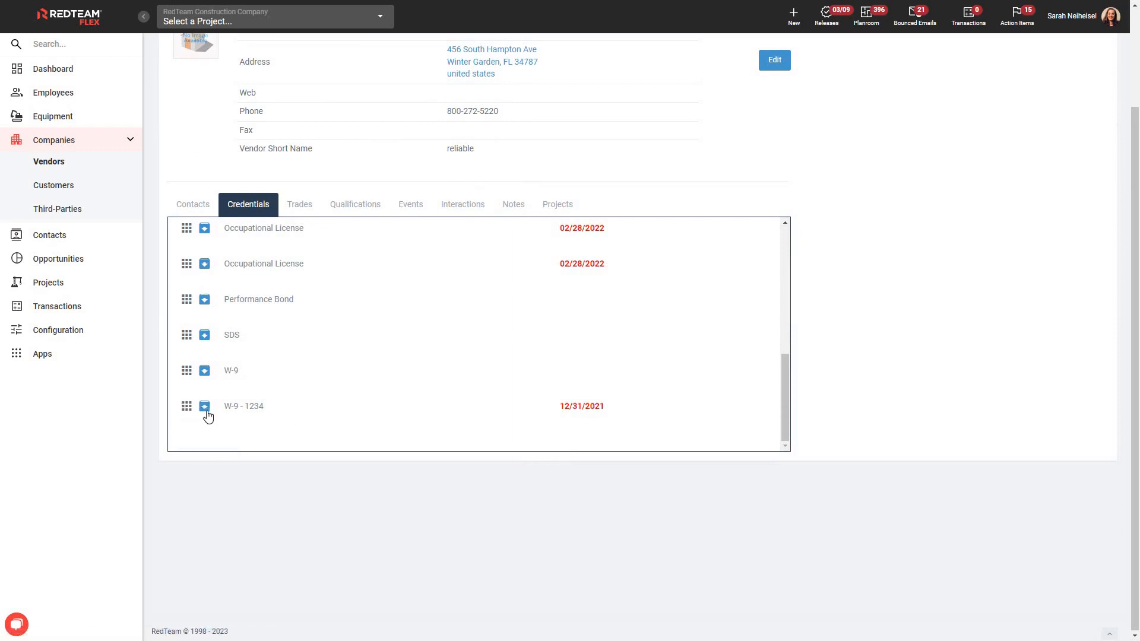
pyautogui.scroll(10, 205, 403)
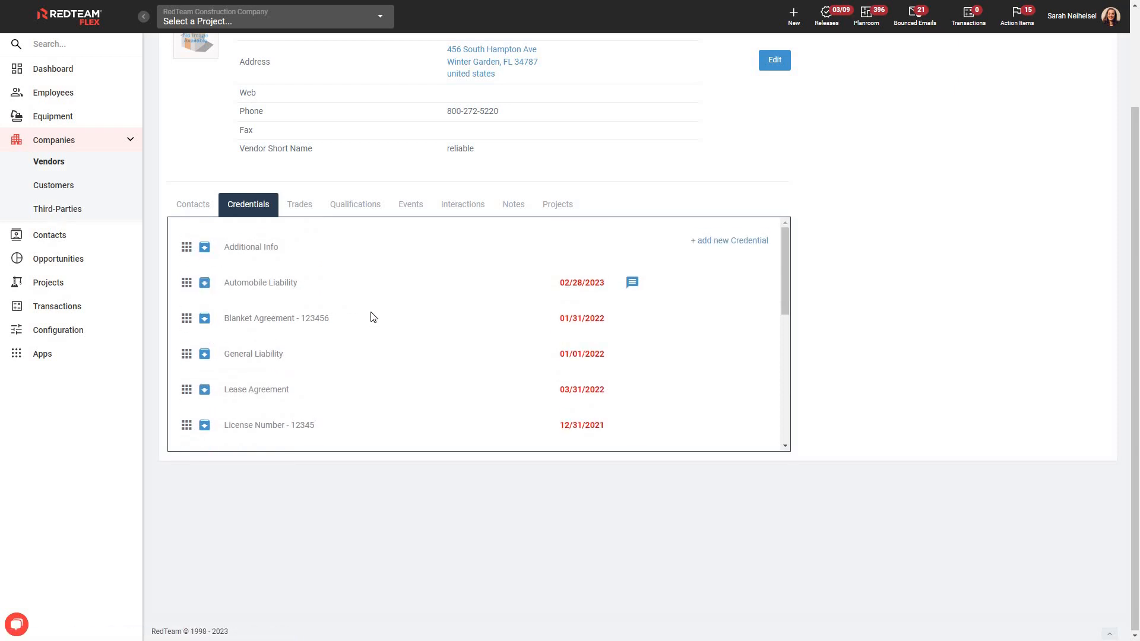
pyautogui.scroll(1, 880, 387)
pyautogui.scroll(1, 880, 388)
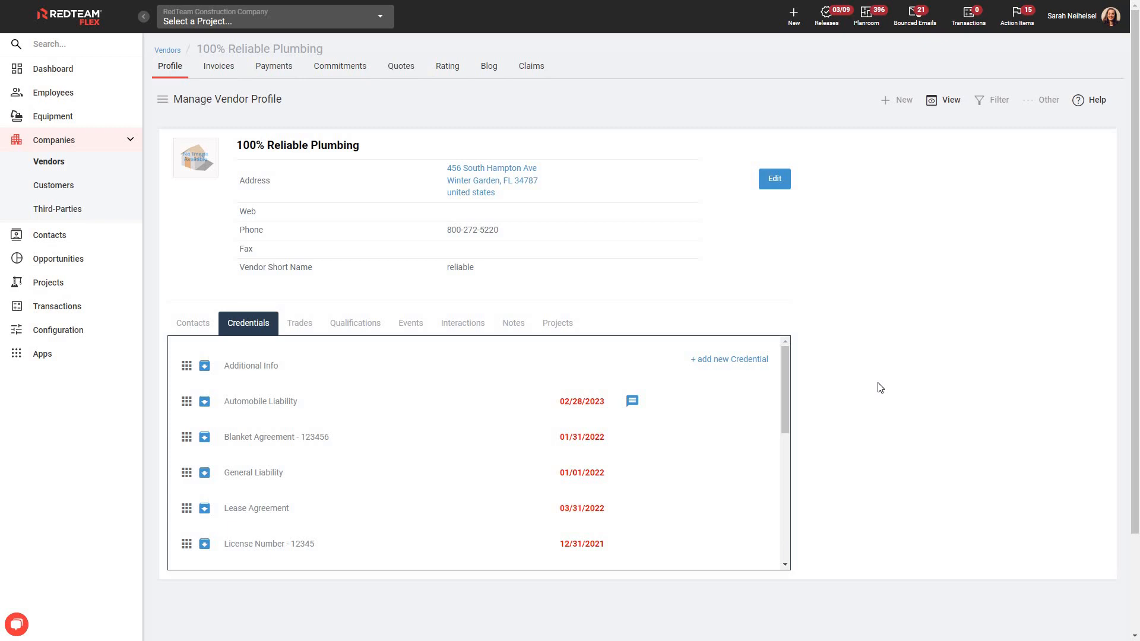
pyautogui.moveTo(591, 5)
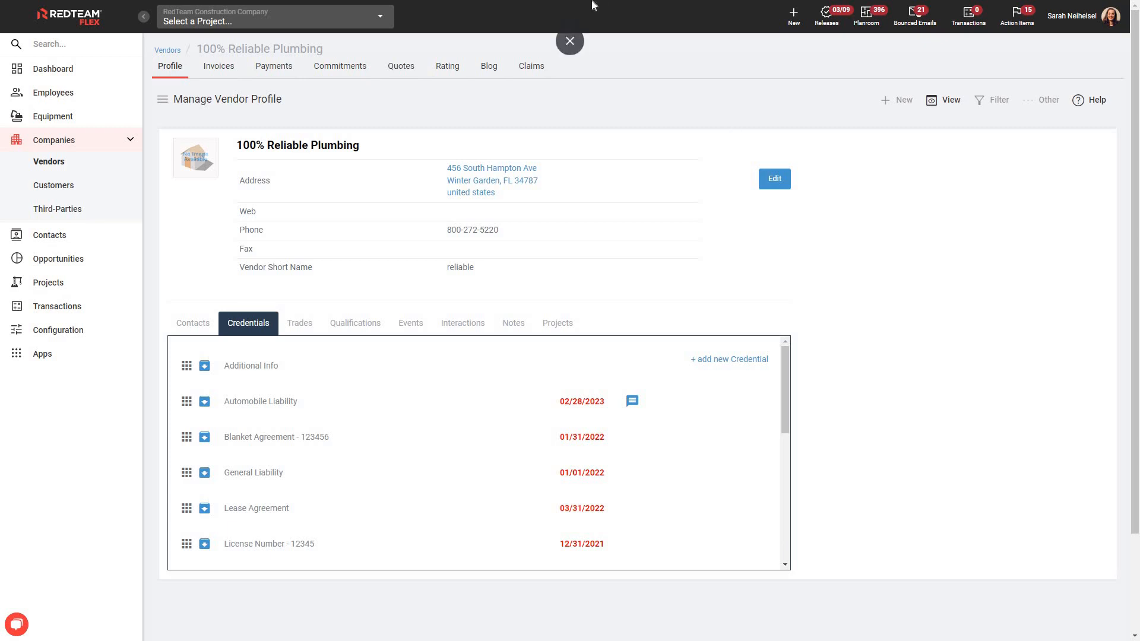